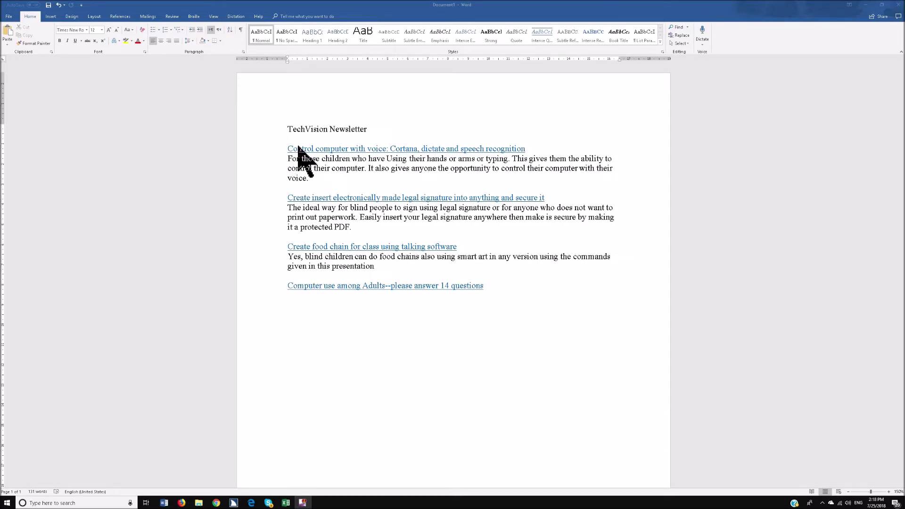
# Bring the TechVision Newsletter into focus and open the first hyperlink's context menu
pyautogui.hotkey('alt', 'Tab')
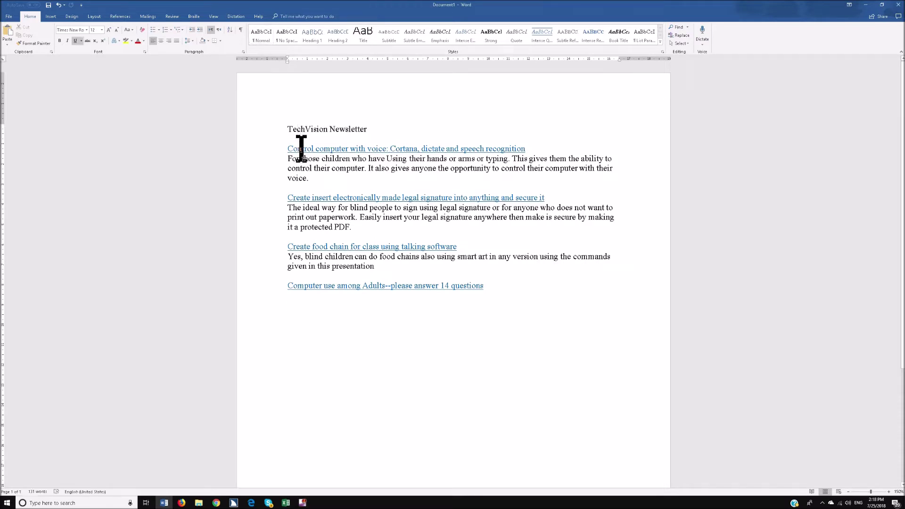
pyautogui.rightClick(302, 147)
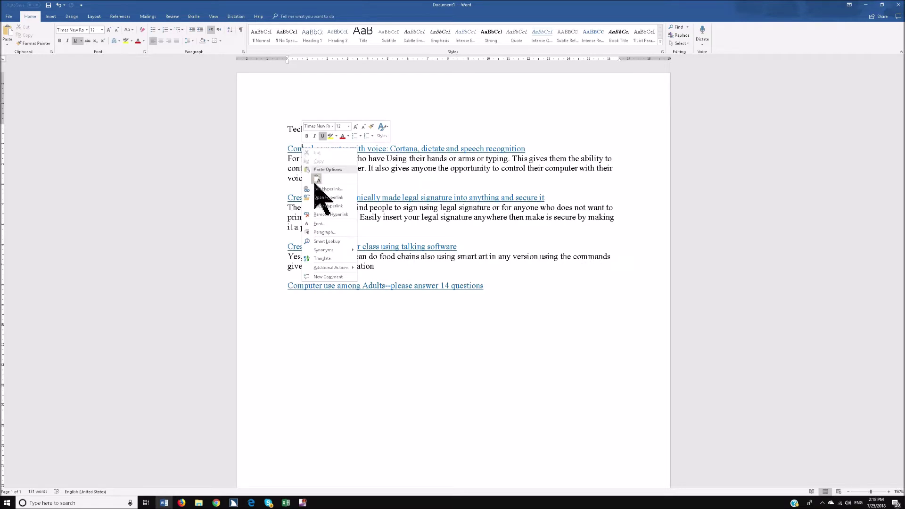
pyautogui.click(318, 190)
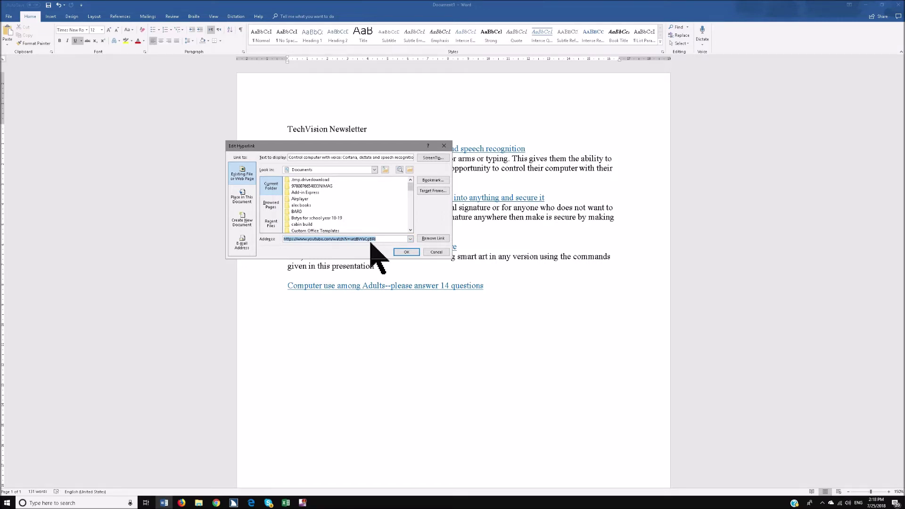
pyautogui.press('Return')
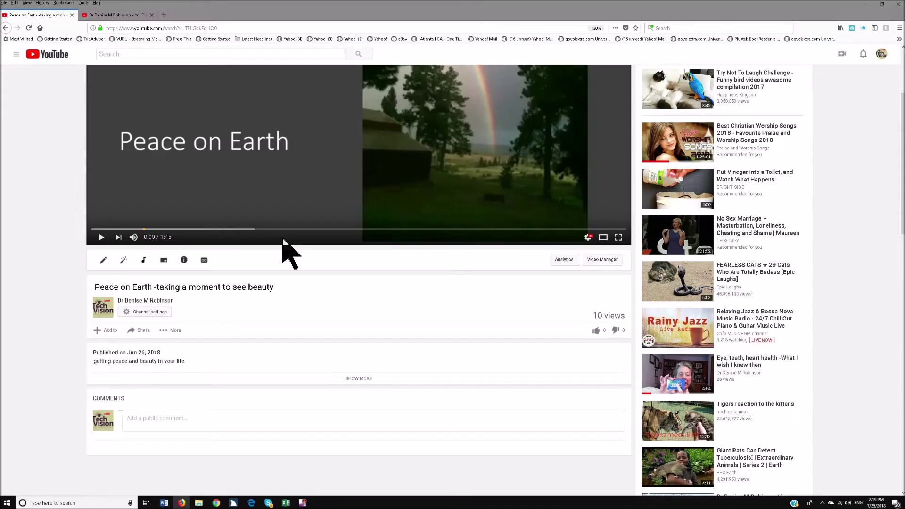
# Play and pause the Peace on Earth video, then copy its title for the newsletter
pyautogui.scroll(2, 284, 240)
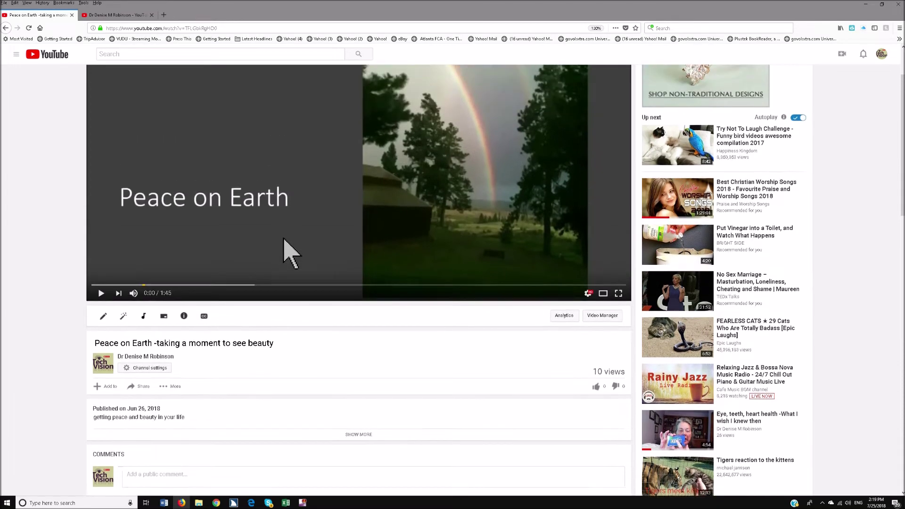
pyautogui.scroll(2, 283, 241)
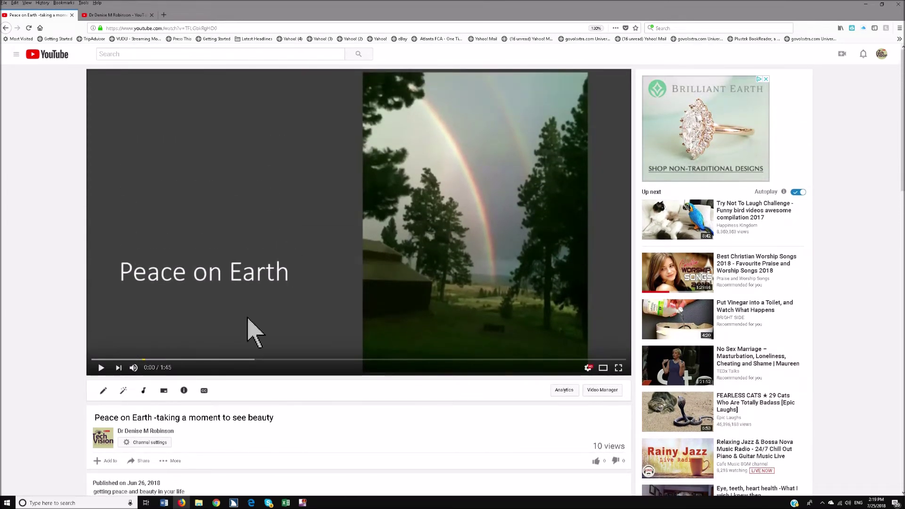
pyautogui.click(101, 369)
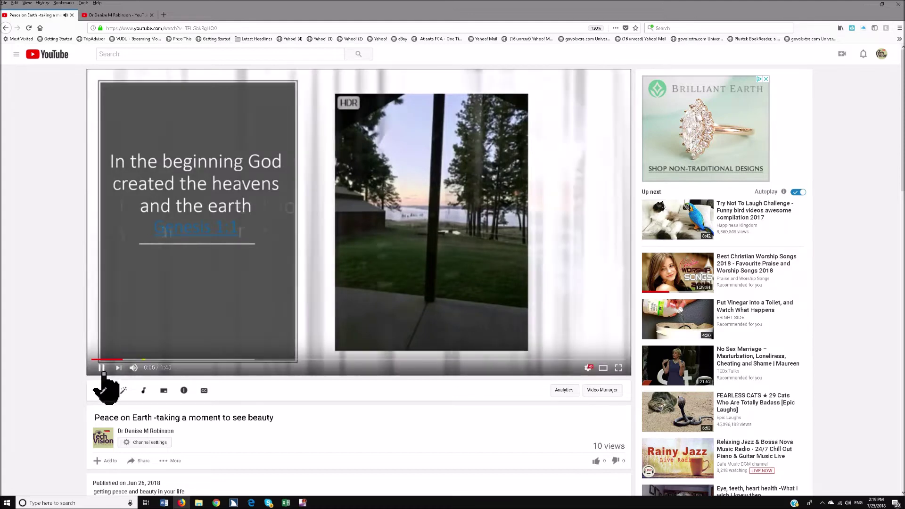
pyautogui.click(102, 370)
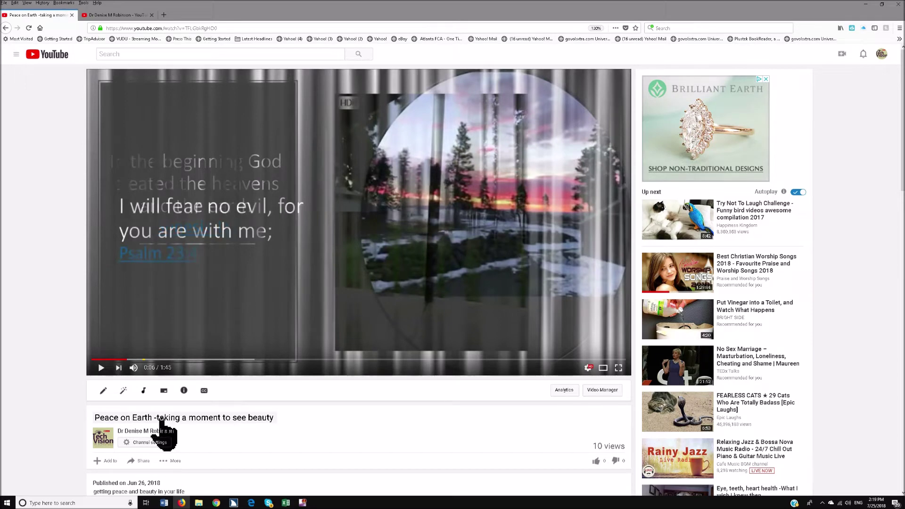
pyautogui.click(161, 419)
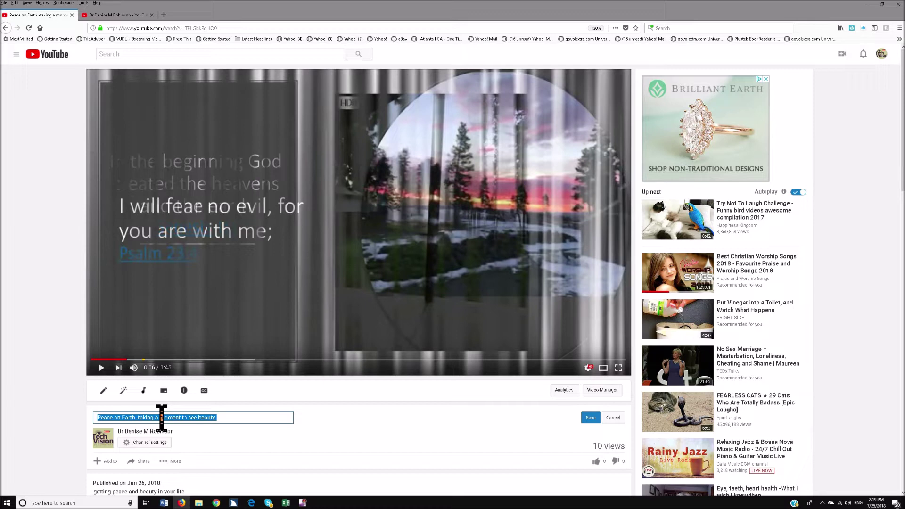
pyautogui.hotkey('alt', 'Tab')
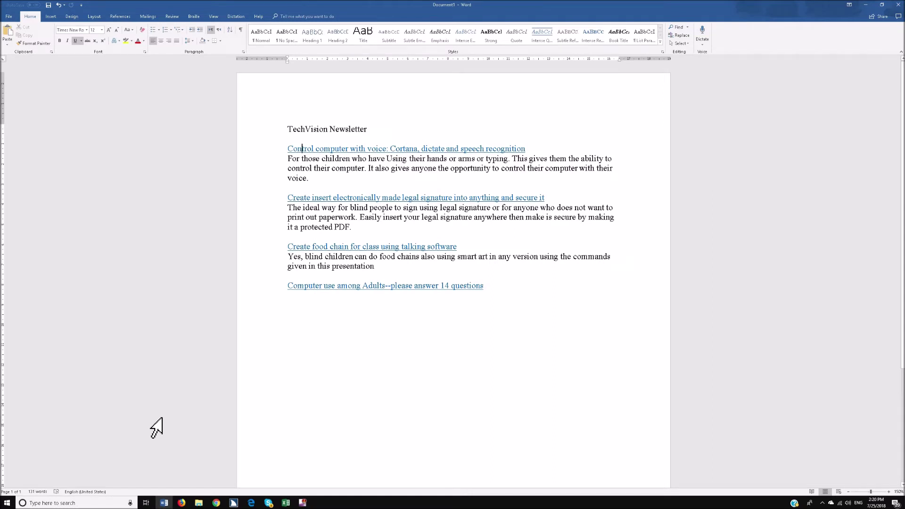
# End the newsletter with 'Peace on Earth -taking a moment to see beauty' and copy the video URL
pyautogui.hotkey('ctrl', 'End')
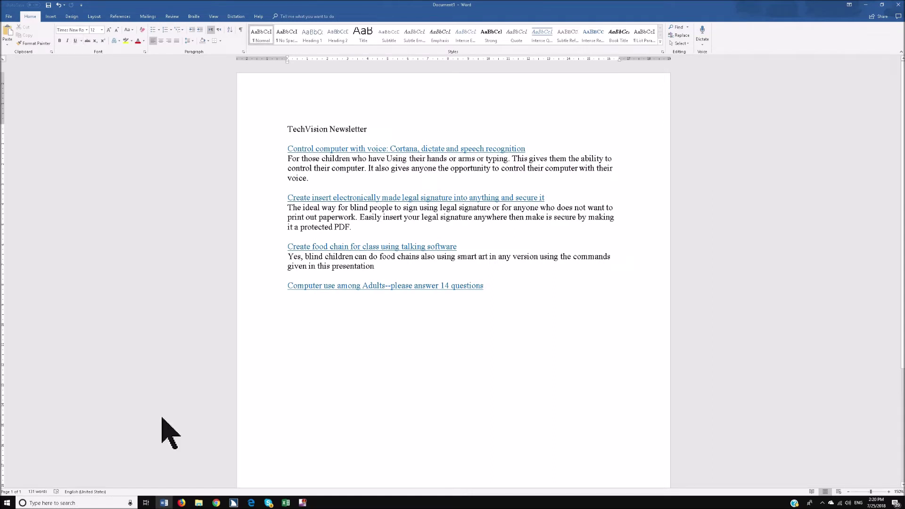
pyautogui.write('Peace on Earth -taking a moment to see beauty')
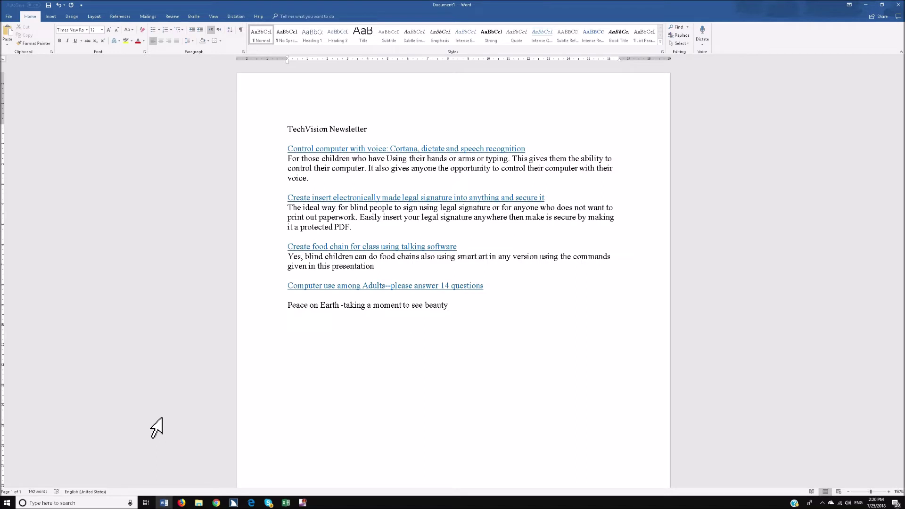
pyautogui.hotkey('alt', 'Tab')
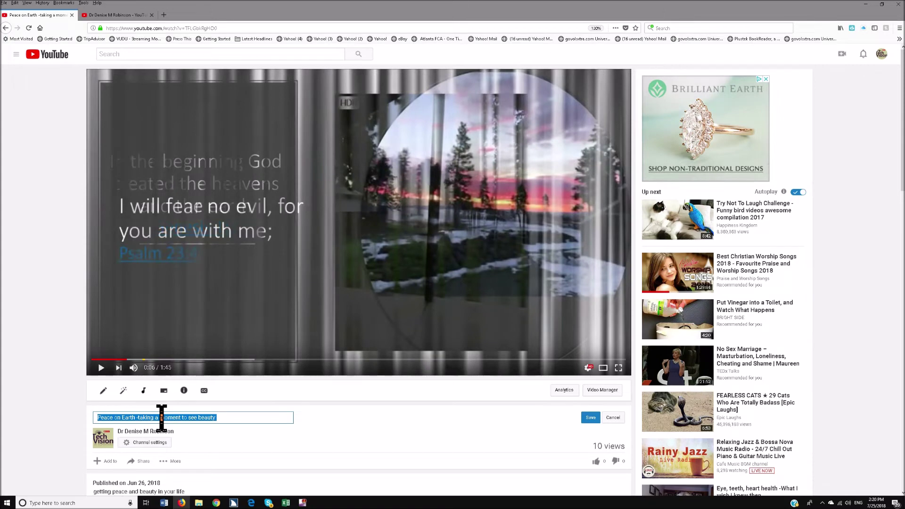
pyautogui.hotkey('ctrl', 'l')
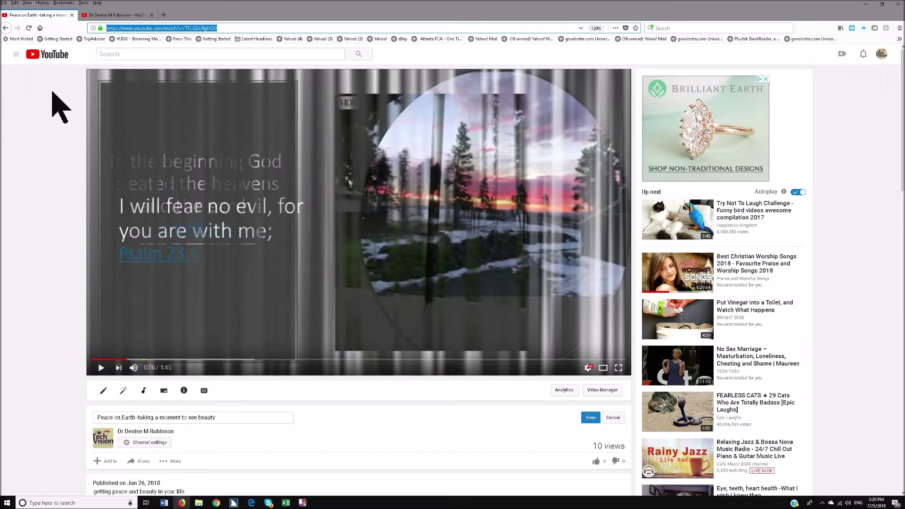
pyautogui.hotkey('alt', 'Tab')
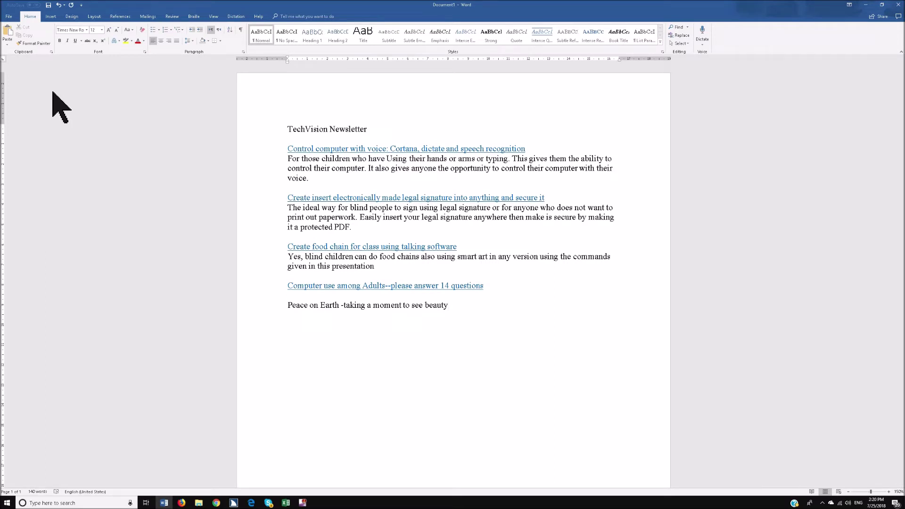
# Hyperlink the Peace on Earth line to the copied YouTube address and test the link
pyautogui.hotkey('shift', 'Home')
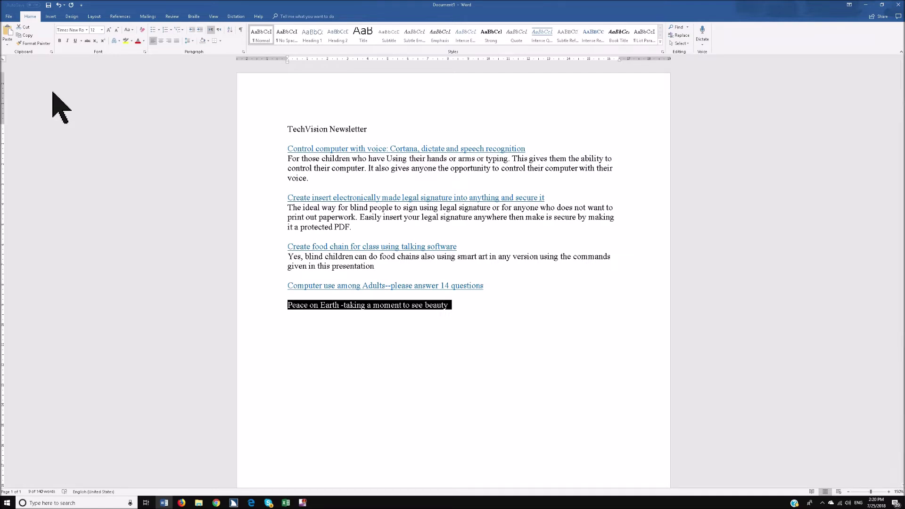
pyautogui.hotkey('ctrl', 'k')
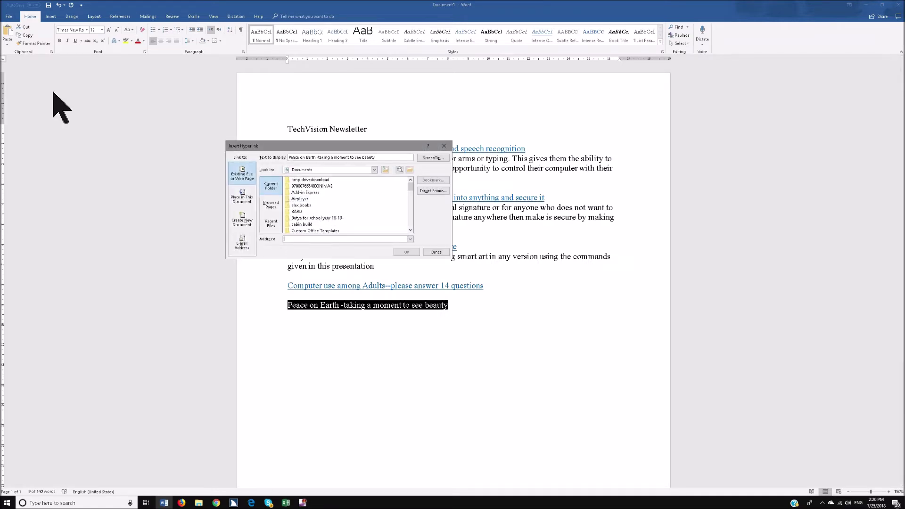
pyautogui.write('https://www.youtube.com/watch?v=TFLGbkRgHOO')
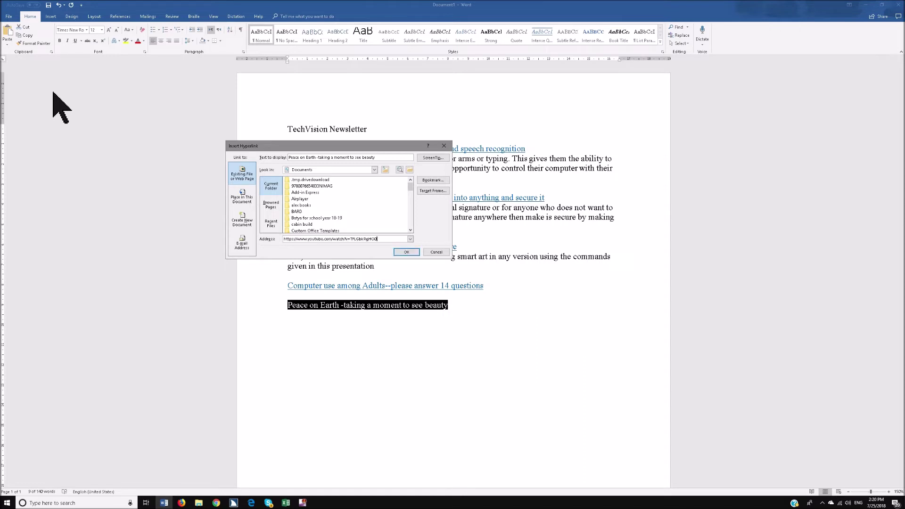
pyautogui.press('Return')
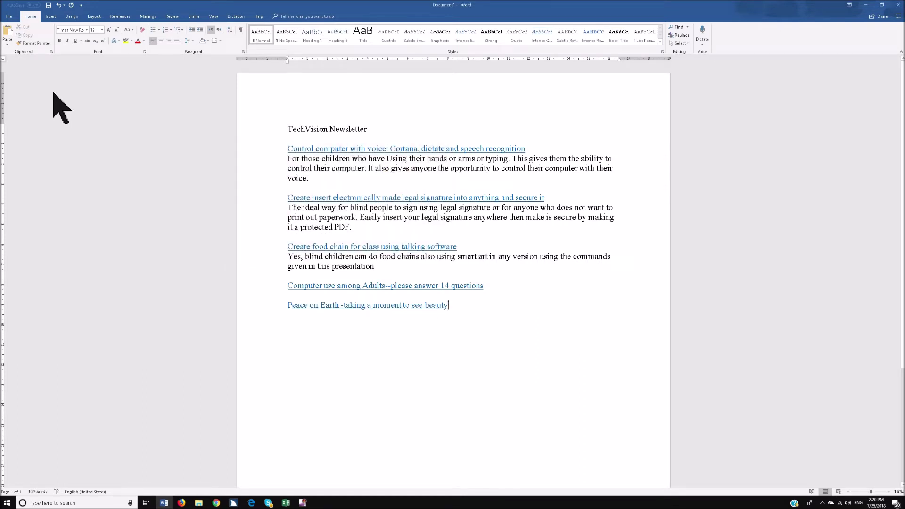
pyautogui.press('Left')
pyautogui.press('Left')
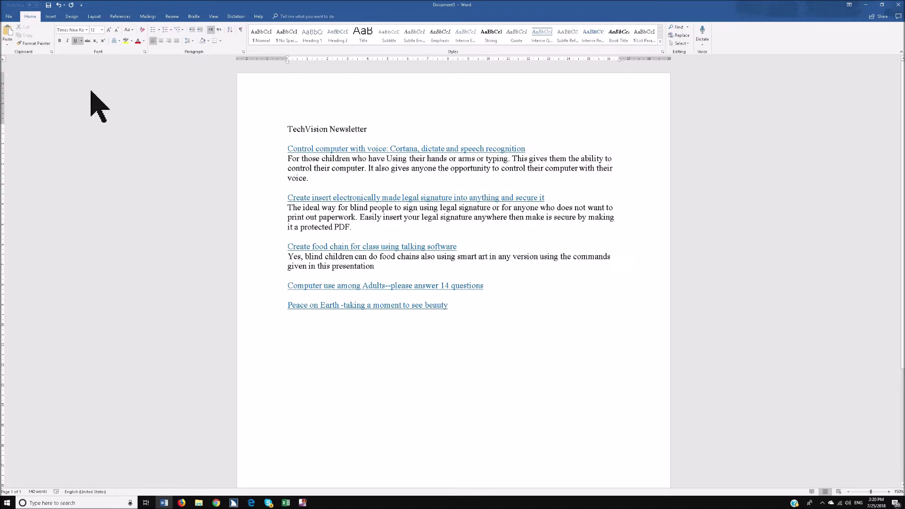
pyautogui.keyDown('ctrl'); pyautogui.click(306, 310); pyautogui.keyUp('ctrl')
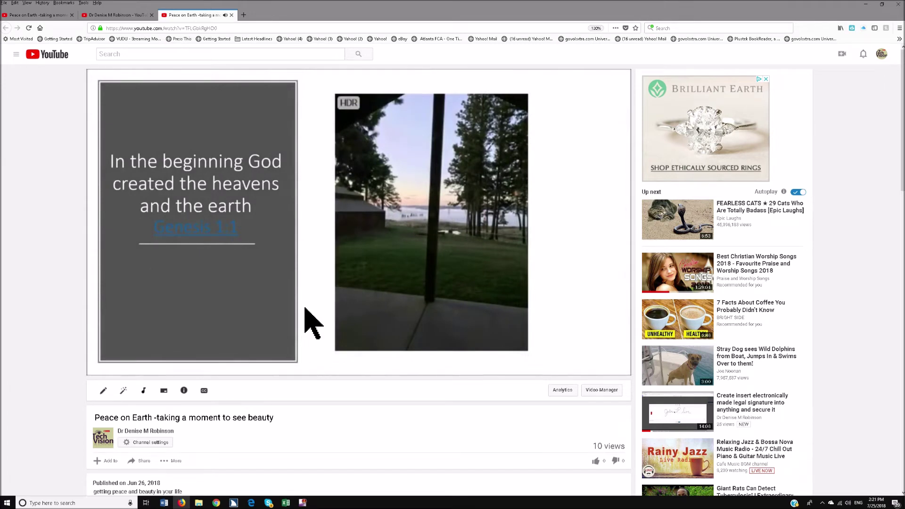
# Close the extra video tab and add an empty line below the Peace on Earth link
pyautogui.hotkey('ctrl', 'w')
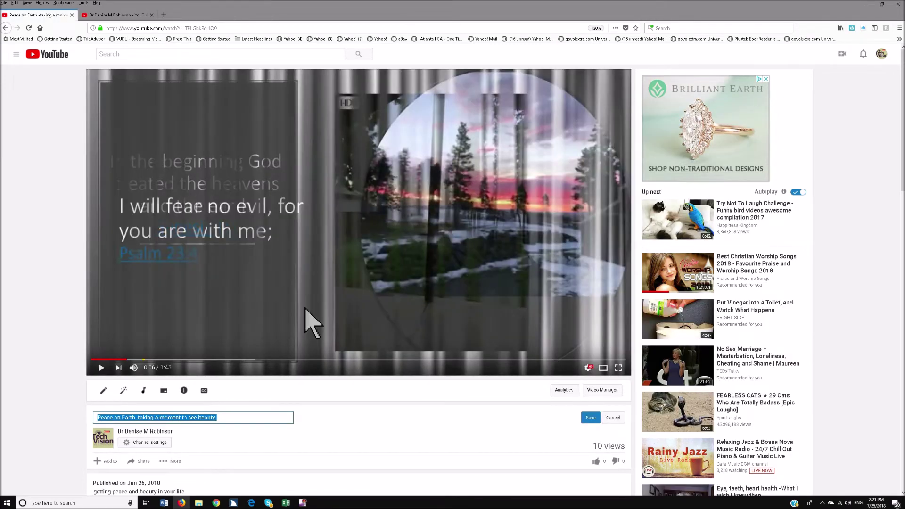
pyautogui.hotkey('alt', 'Tab')
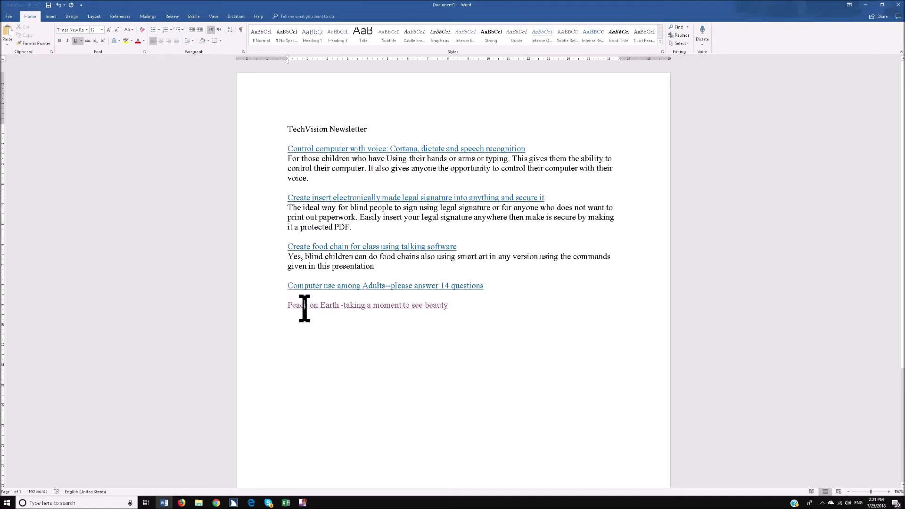
pyautogui.click(467, 308)
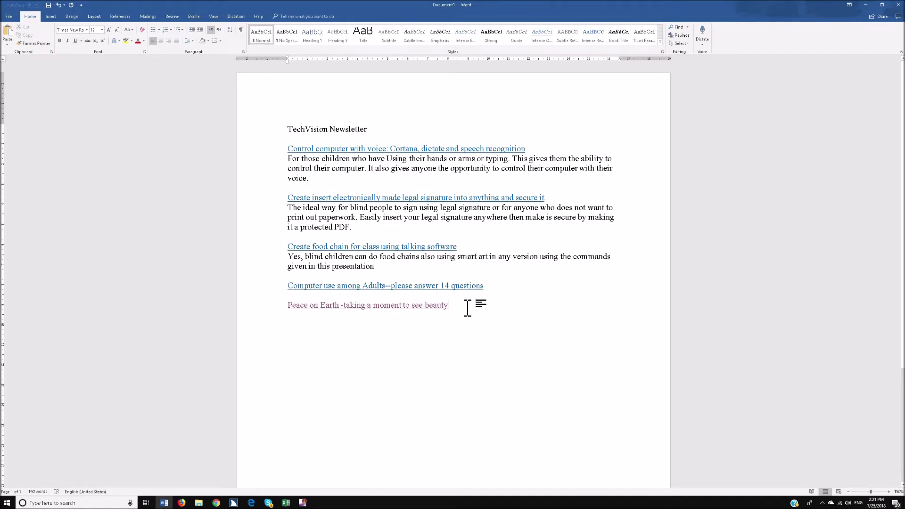
pyautogui.press('Return')
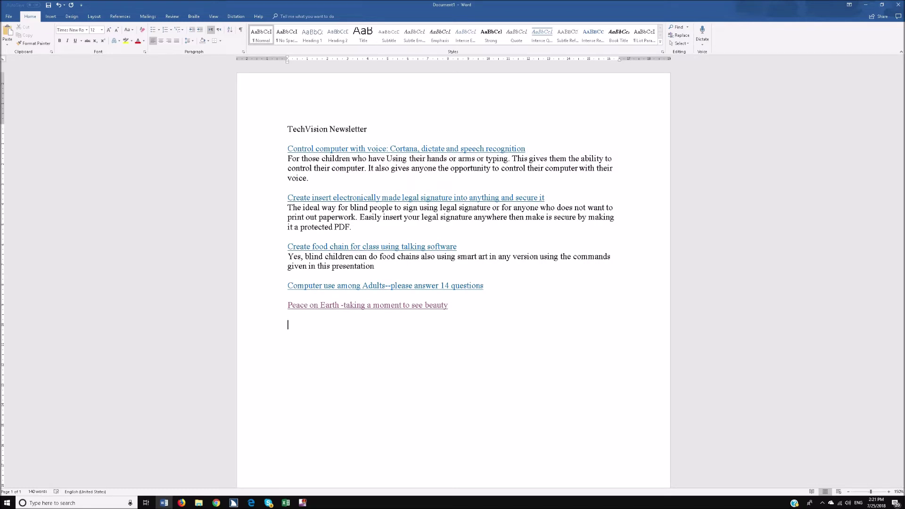
pyautogui.hotkey('alt', 'Tab')
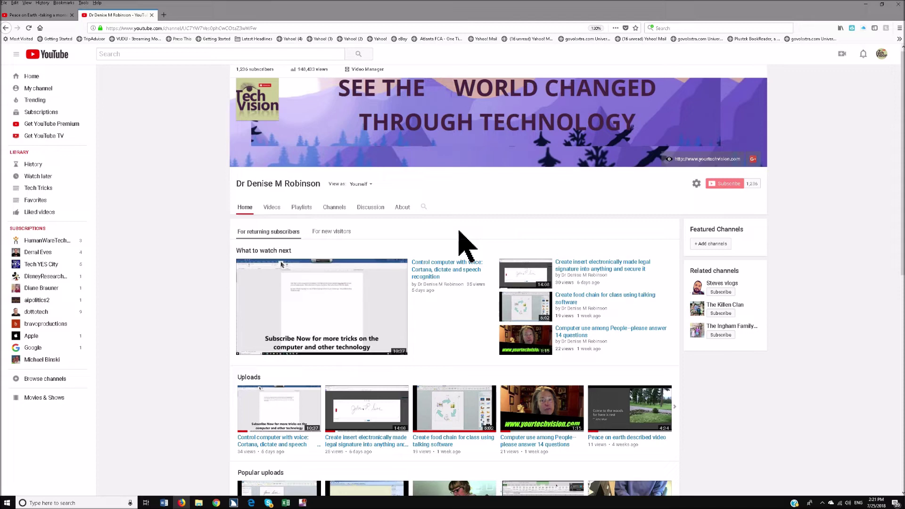
# Open the 'Math- make a curved line' video from the channel, pause its ad, and copy the title
pyautogui.scroll(-2, 460, 231)
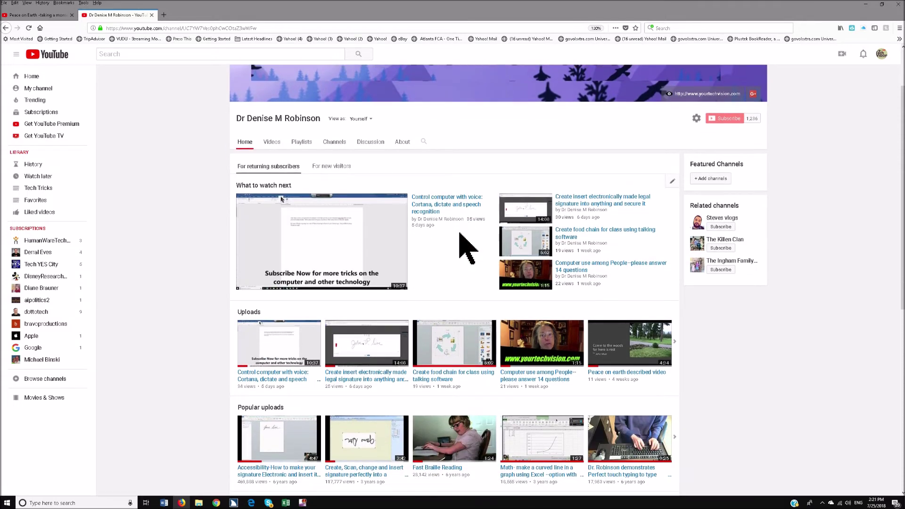
pyautogui.scroll(-2, 467, 247)
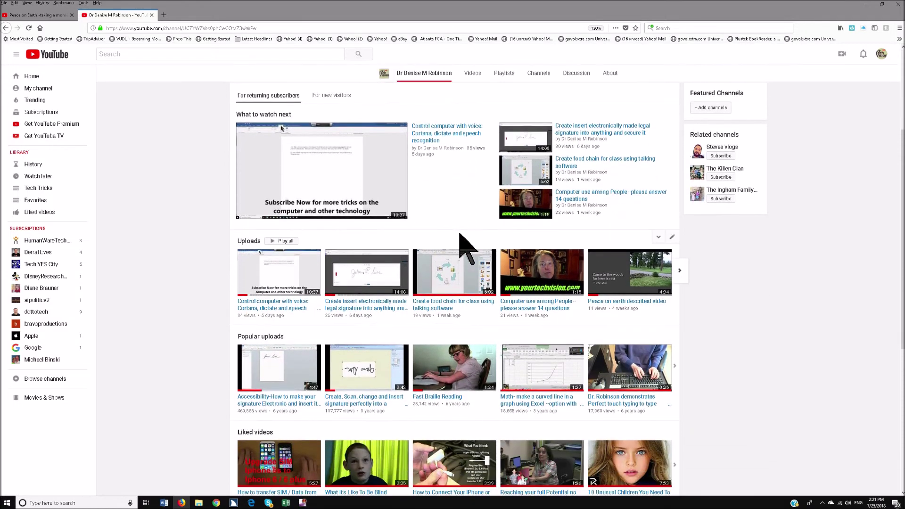
pyautogui.scroll(-3, 460, 233)
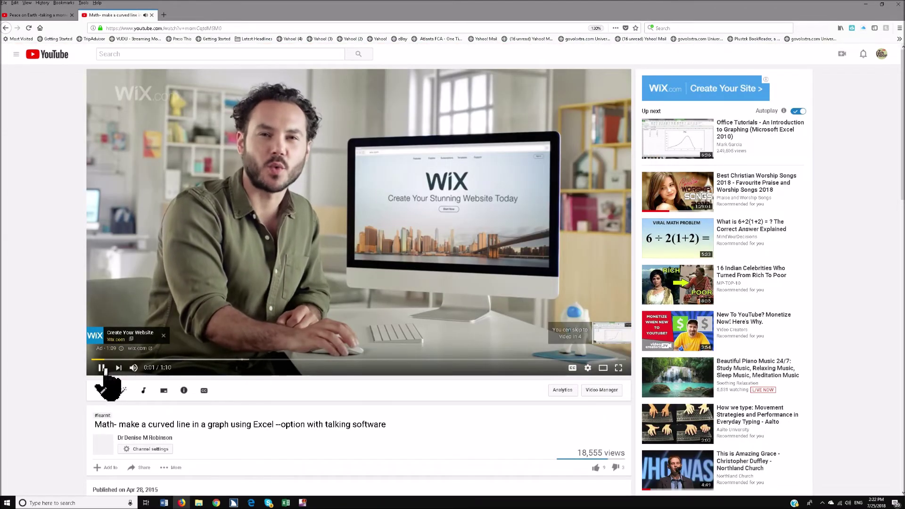
pyautogui.click(107, 368)
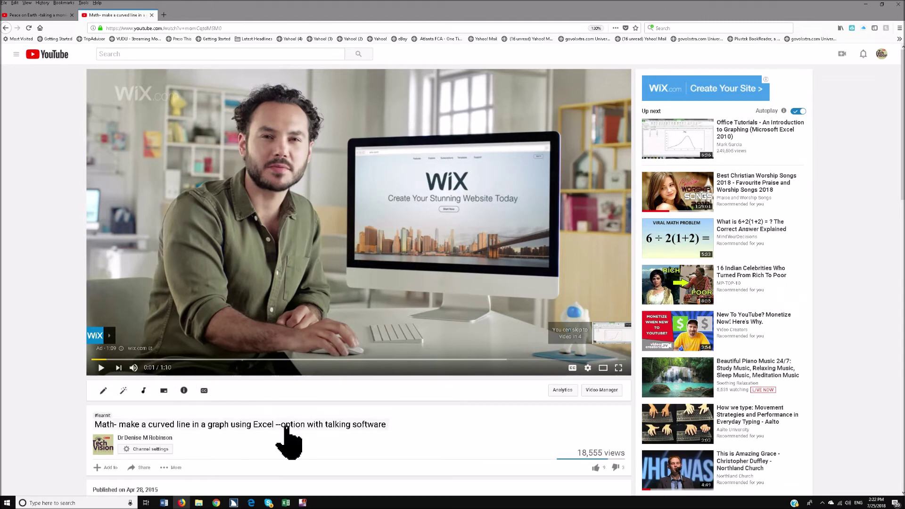
pyautogui.click(286, 425)
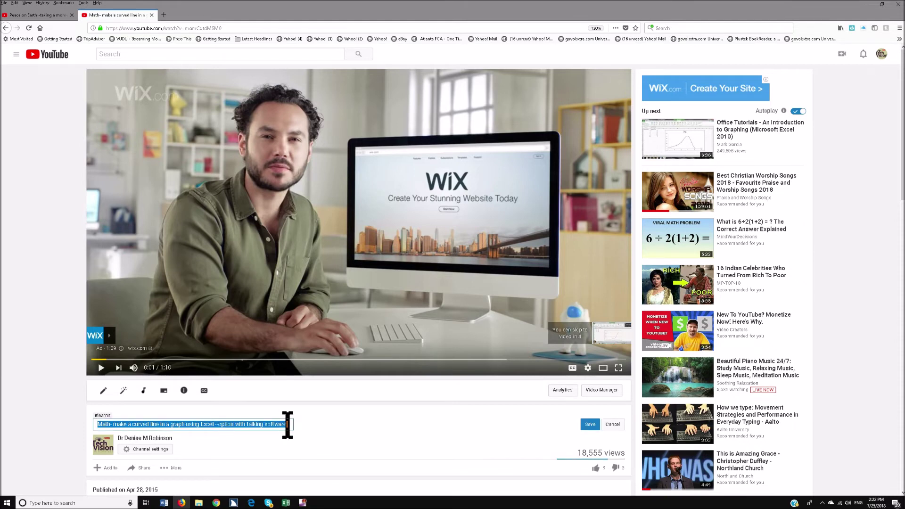
pyautogui.hotkey('alt', 'Tab')
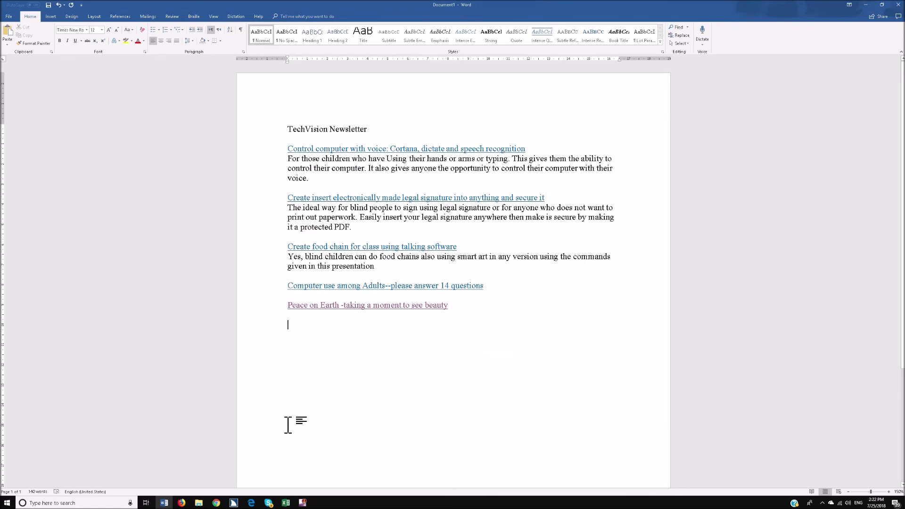
# Paste the Math video title below the Peace on Earth link and copy the video's URL
pyautogui.write('Math- make a curved line in a graph using Excel --option with talking software')
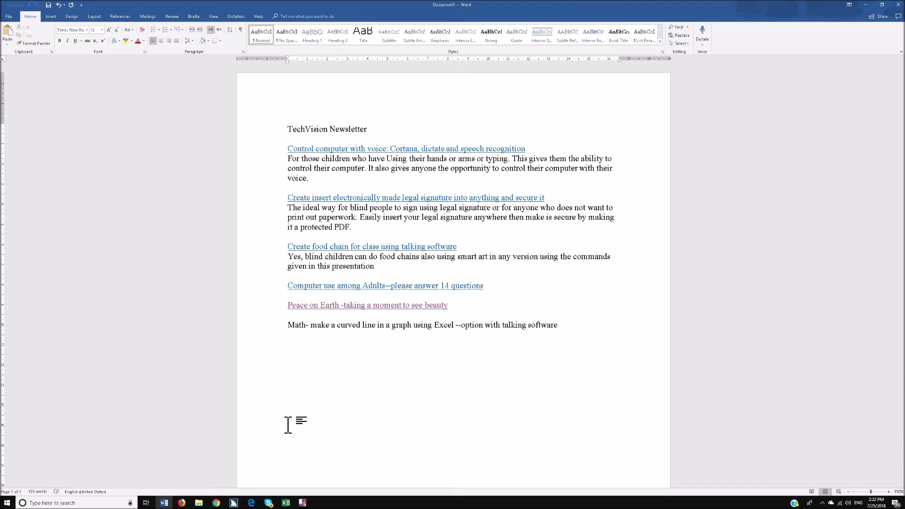
pyautogui.hotkey('alt', 'Tab')
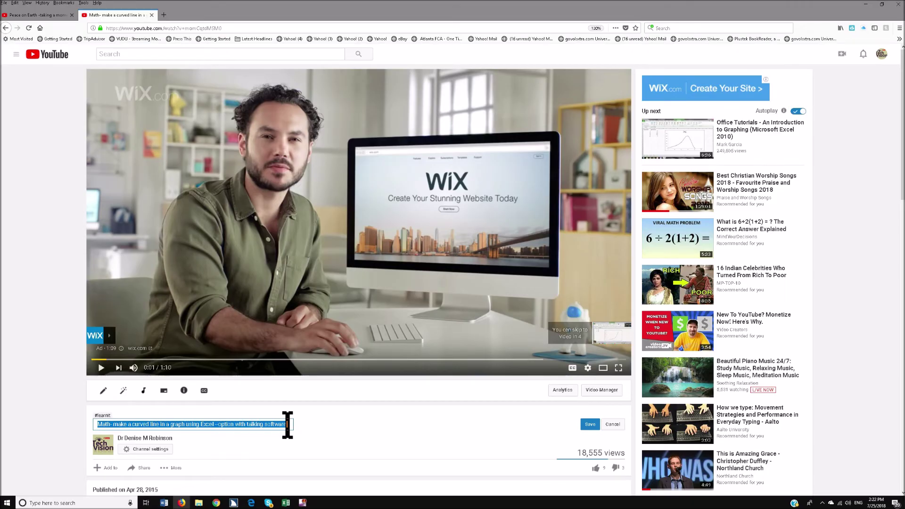
pyautogui.hotkey('ctrl', 'l')
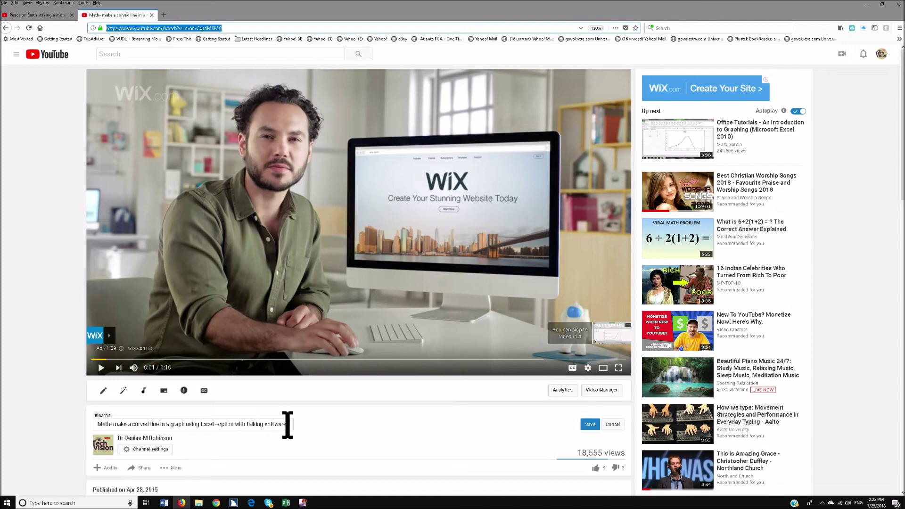
pyautogui.hotkey('alt', 'Tab')
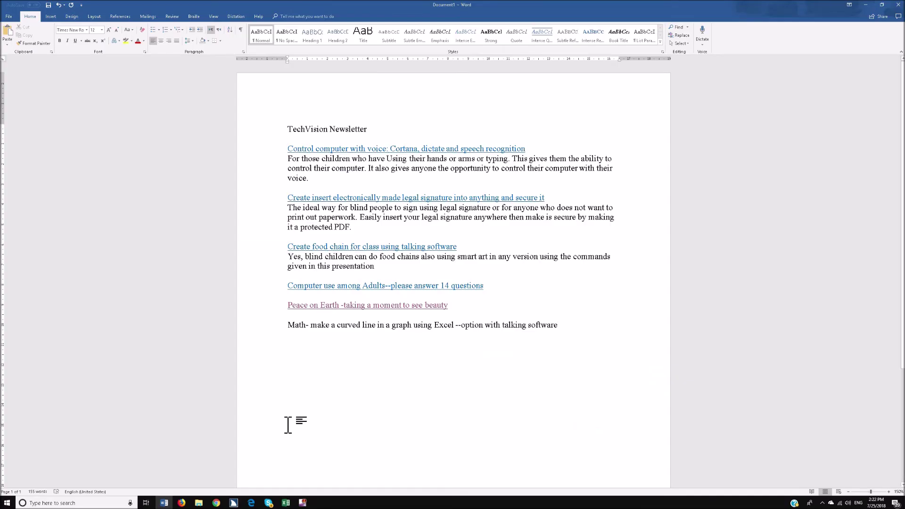
# Hyperlink the Math title line to the copied YouTube address
pyautogui.hotkey('shift', 'Up')
pyautogui.hotkey('ctrl', 'k')
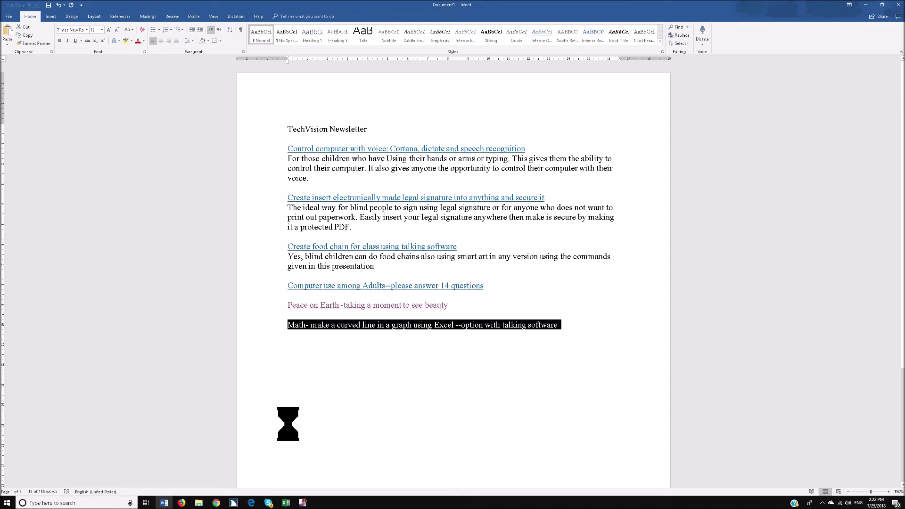
pyautogui.write('https://www.youtube.com/watch?v=momCqtdMSM0')
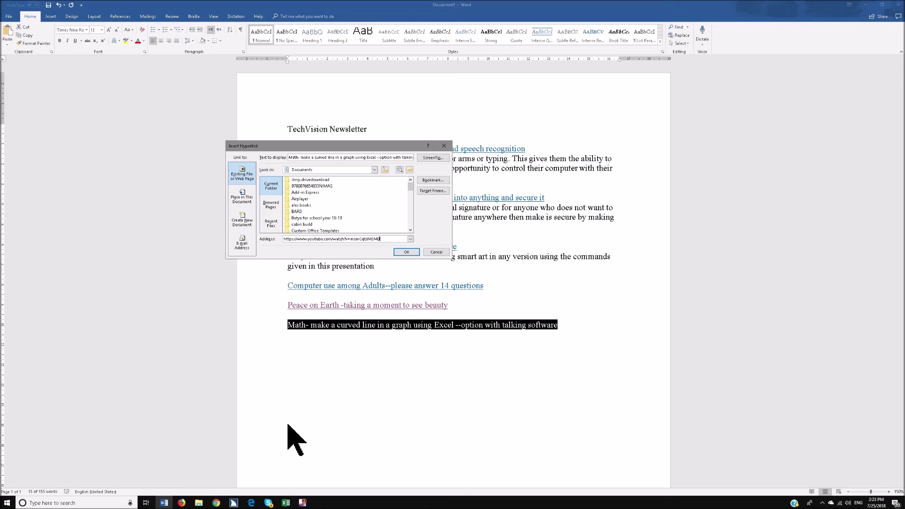
pyautogui.press('Return')
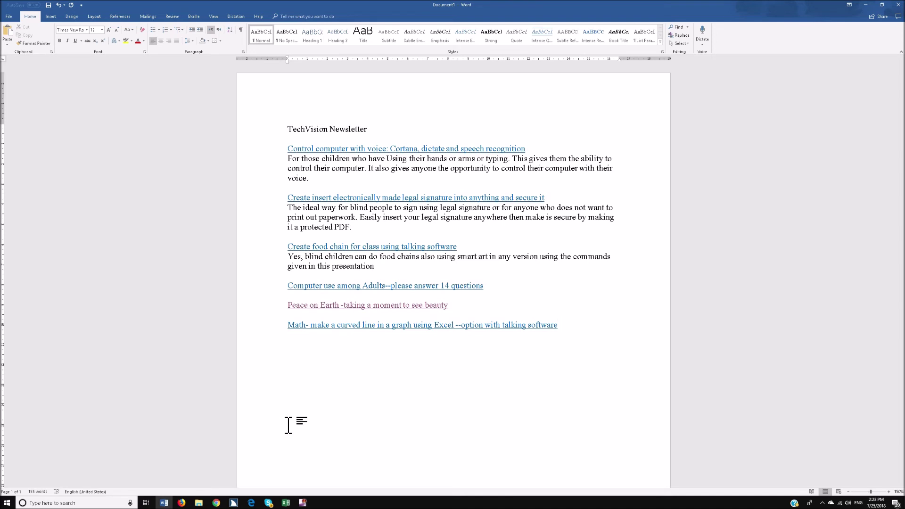
# Follow the new Math link and pause the video's opening ad
pyautogui.keyDown('ctrl'); pyautogui.click(332, 328); pyautogui.keyUp('ctrl')
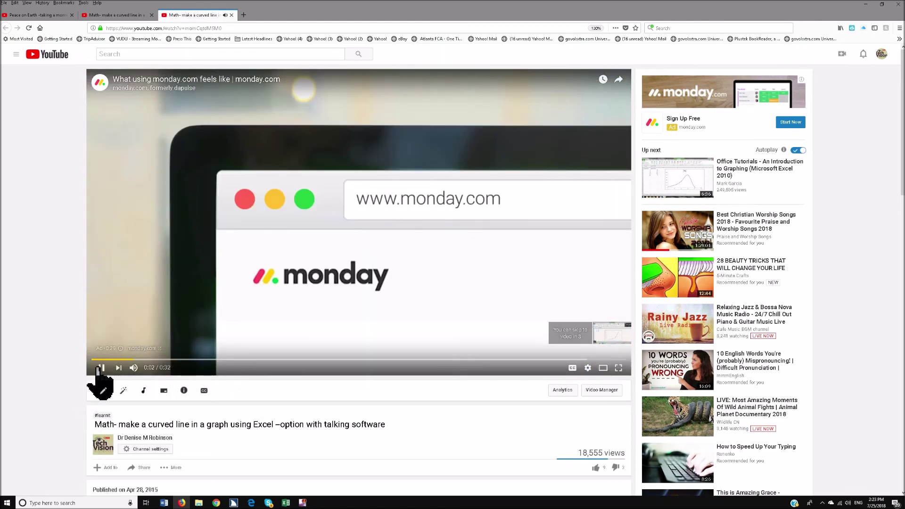
pyautogui.click(100, 369)
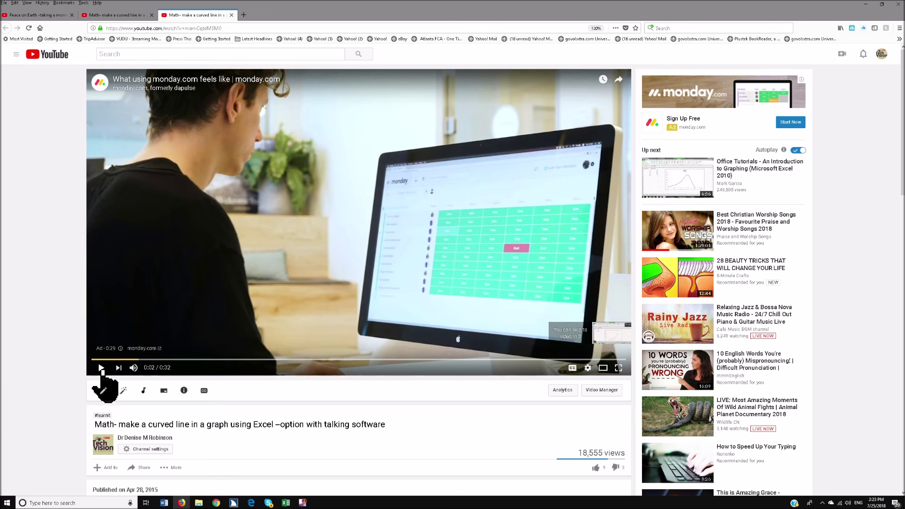
# Return to the TechVision newsletter in Word
pyautogui.hotkey('alt', 'Tab')
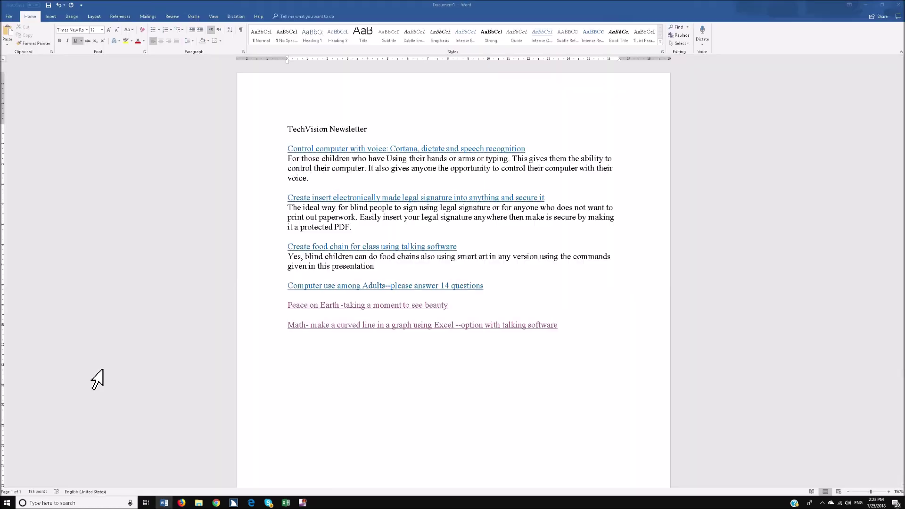